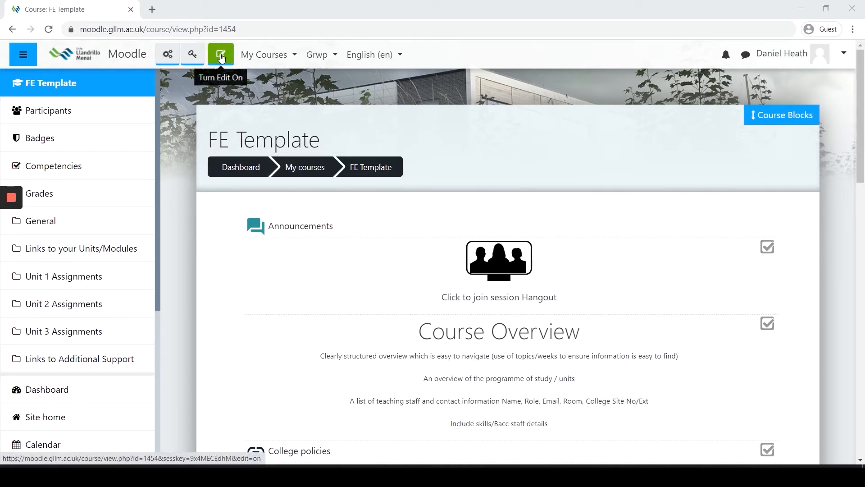
# Step: Turn on editing for the FE Template course and add an Assignment activity below the Unit 1 Reading List
pyautogui.click(221, 58)
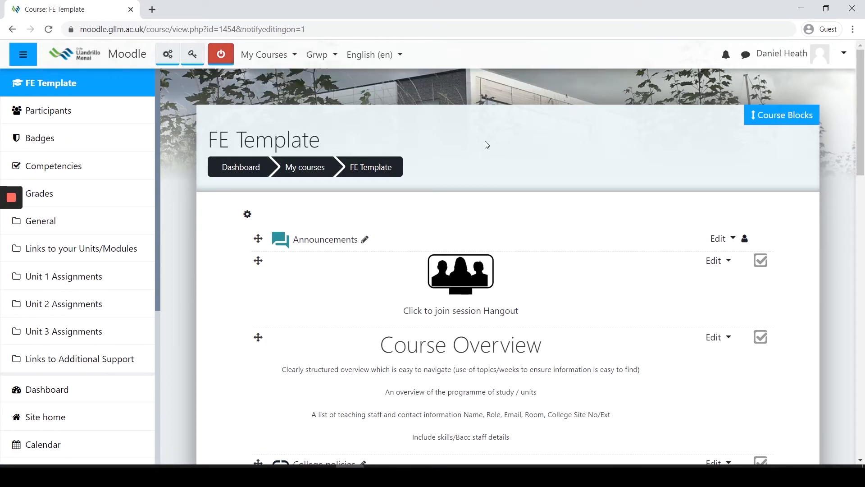
pyautogui.scroll(-8, 487, 144)
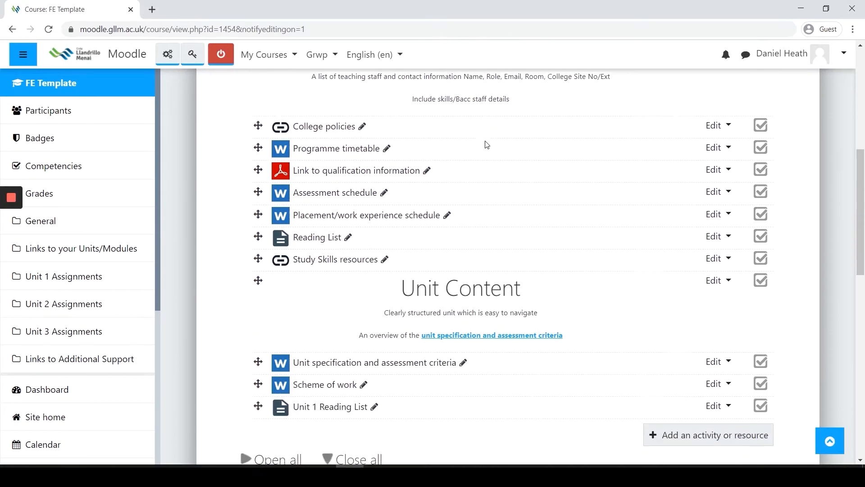
pyautogui.scroll(-3, 487, 145)
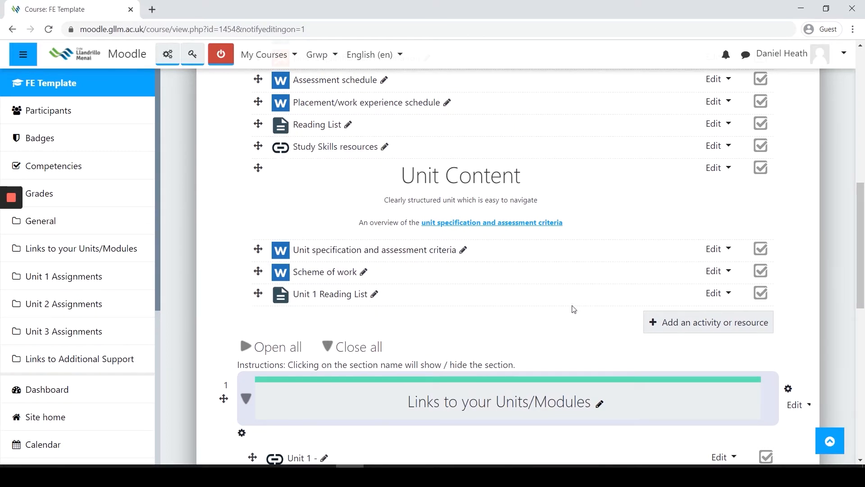
pyautogui.click(705, 328)
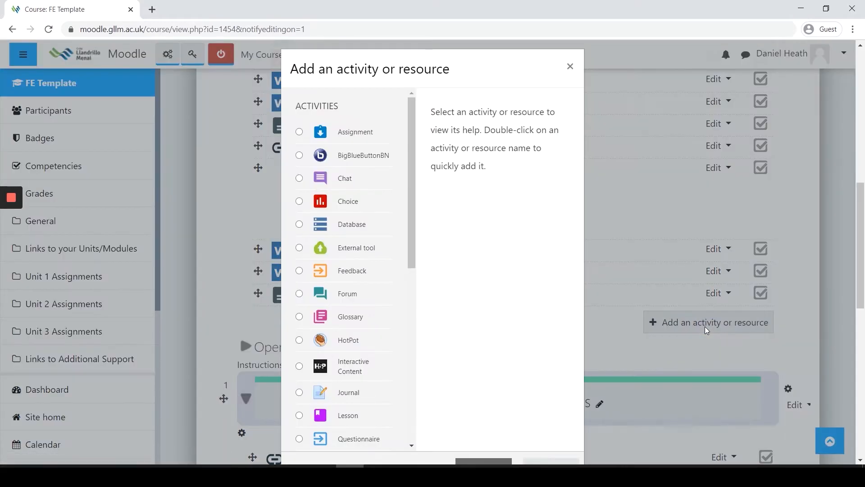
pyautogui.click(299, 133)
pyautogui.scroll(-1, 483, 183)
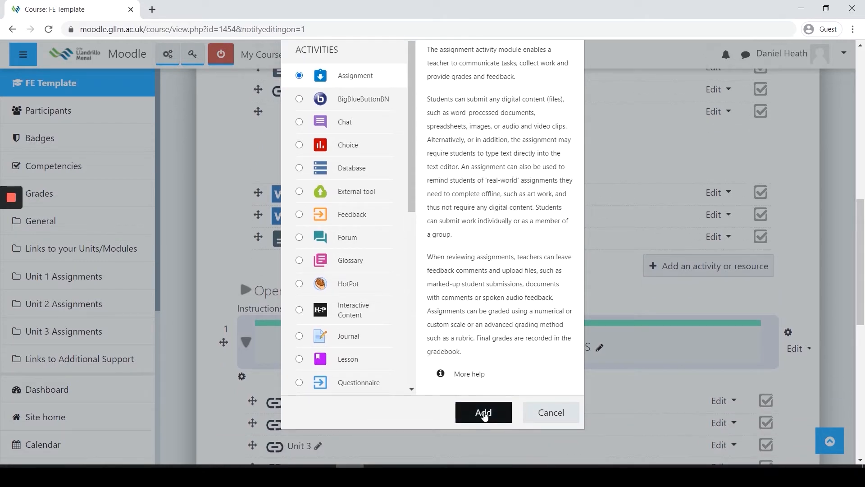
pyautogui.click(483, 412)
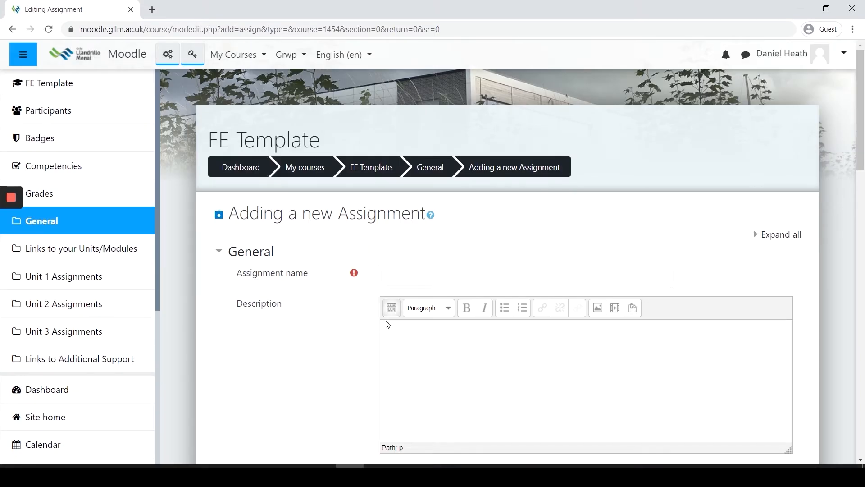
# Step: Name the assignment "Example Assignment", describe it as "Please complete a 500 word essay on......" and display the description on the course page
pyautogui.click(433, 275)
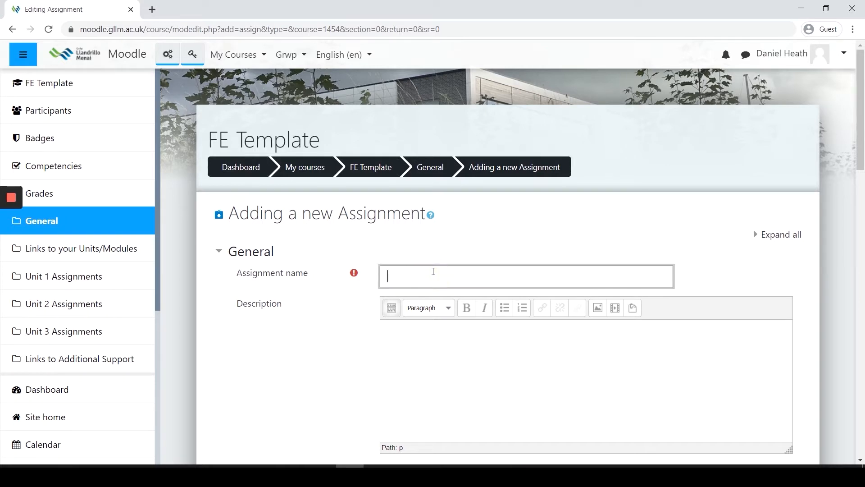
pyautogui.write('Example Assignment')
pyautogui.click(427, 336)
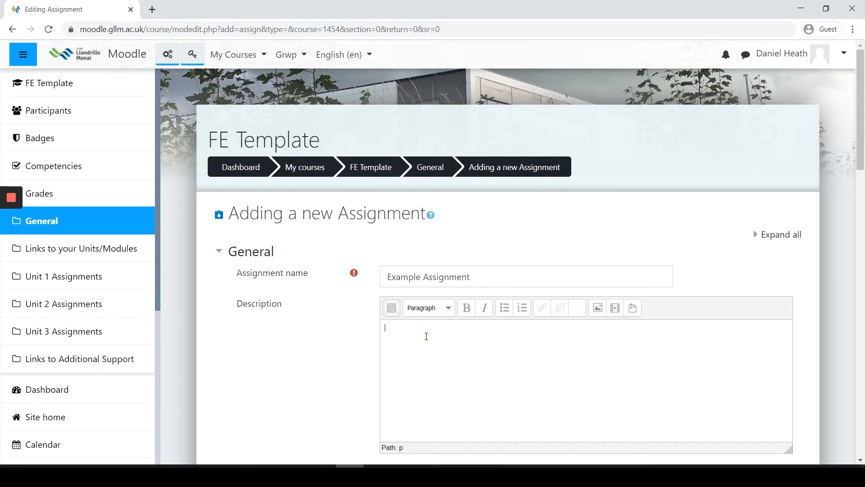
pyautogui.write('Please complete a 500 word essay on......')
pyautogui.scroll(-3, 523, 236)
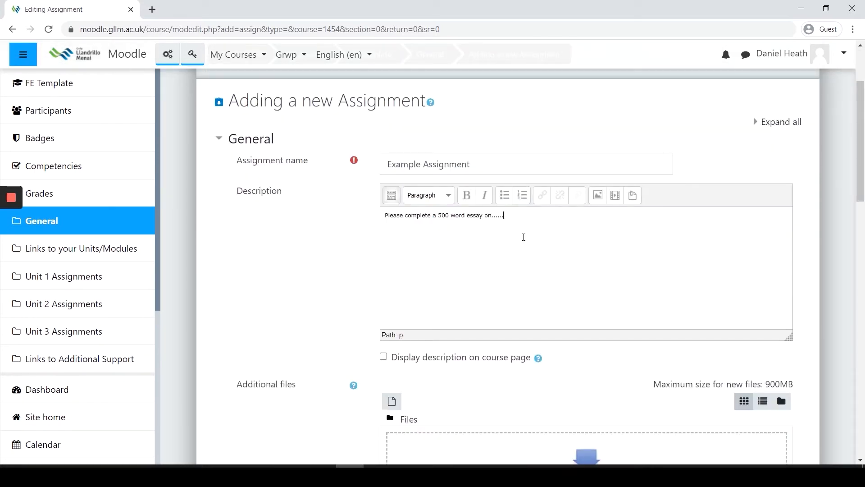
pyautogui.click(384, 357)
# Step: Set the assignment to allow submissions from 20 June 2020
pyautogui.scroll(-3, 471, 235)
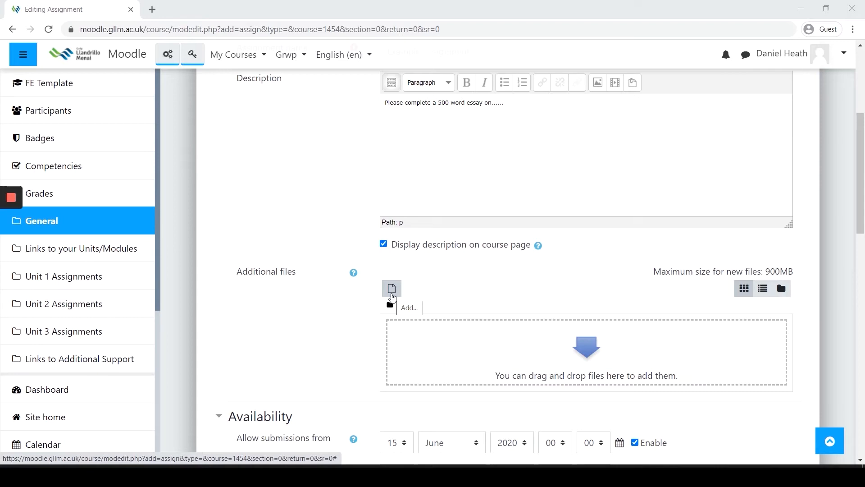
pyautogui.scroll(-5, 392, 296)
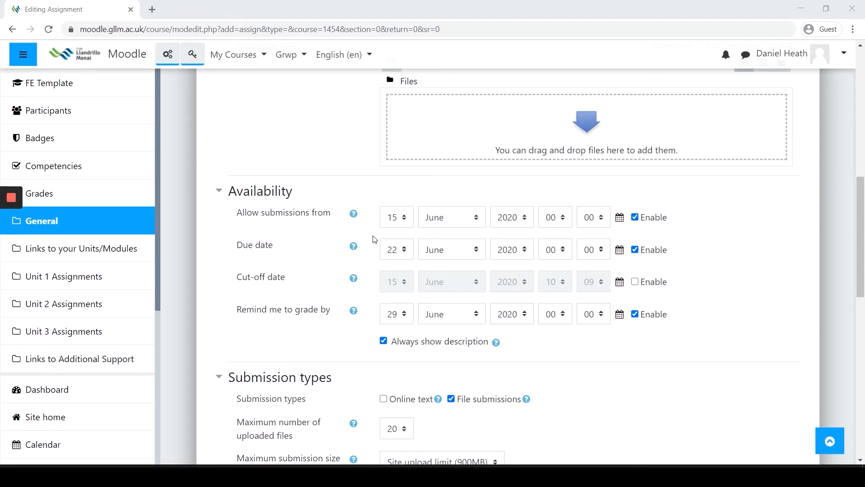
pyautogui.click(370, 200)
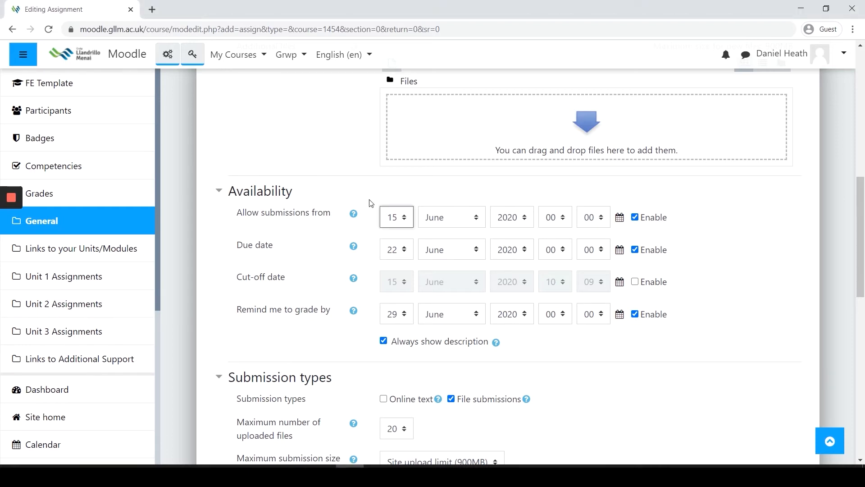
pyautogui.click(397, 216)
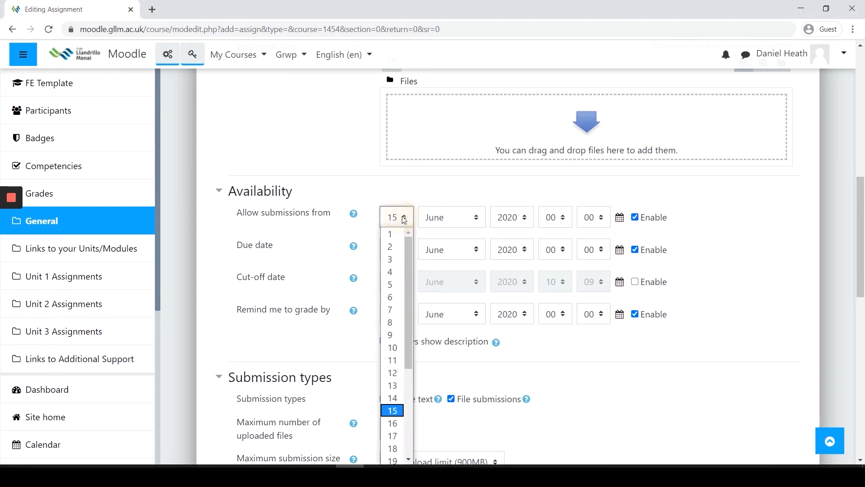
pyautogui.scroll(-2, 397, 343)
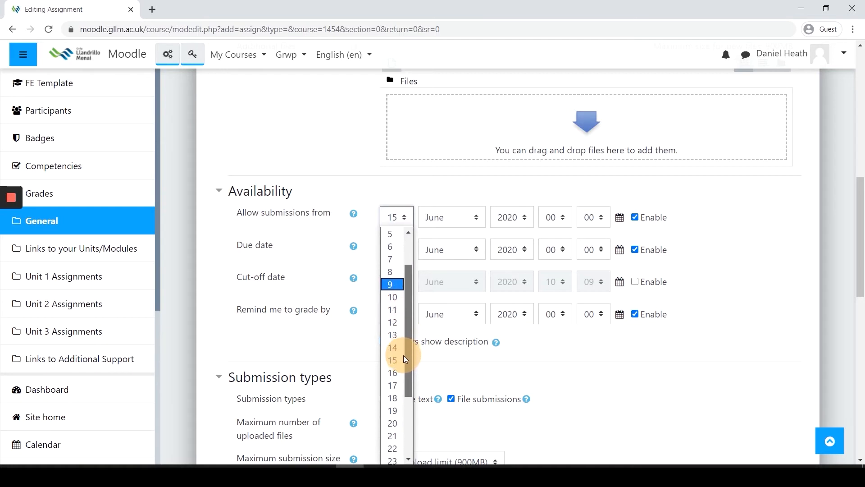
pyautogui.click(397, 423)
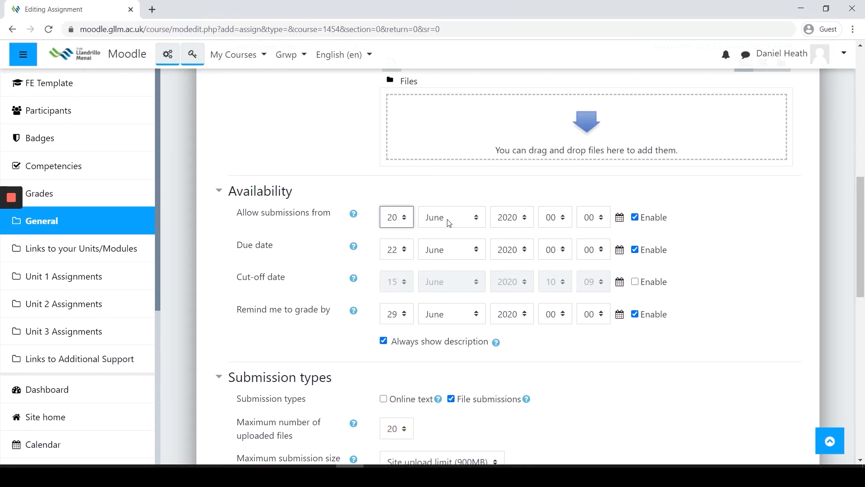
# Step: Set the assignment's due date to 20 July 2020
pyautogui.click(407, 249)
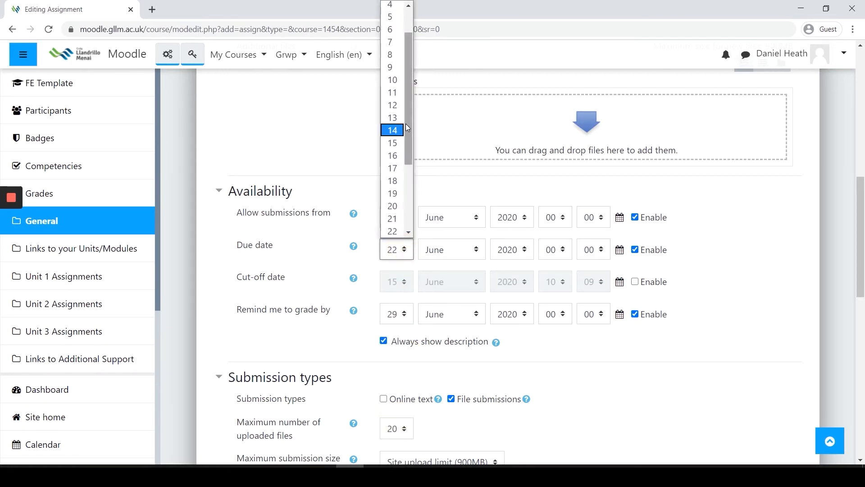
pyautogui.click(393, 206)
pyautogui.click(448, 249)
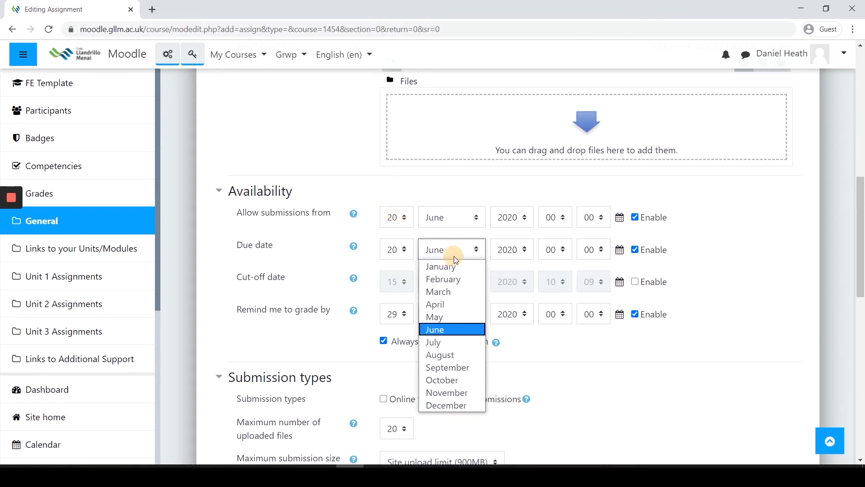
pyautogui.click(467, 342)
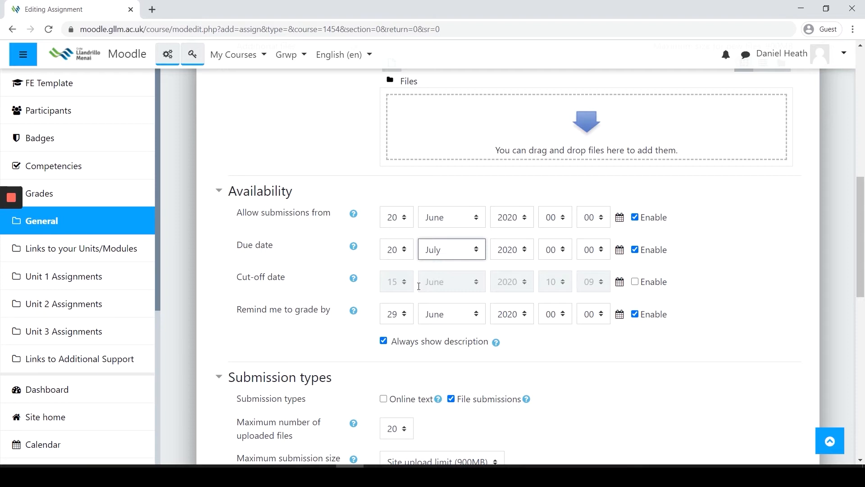
# Step: Enable the assignment's cut-off date and set it to 20 August 2020
pyautogui.click(638, 284)
pyautogui.click(403, 284)
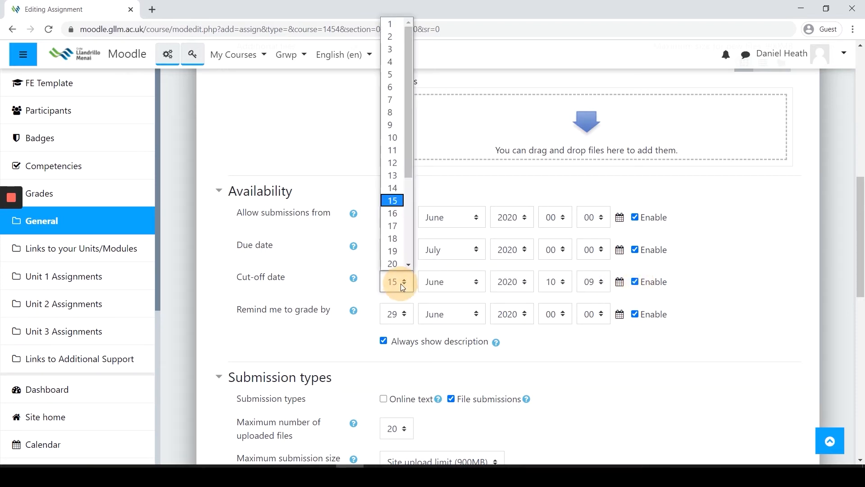
pyautogui.click(393, 264)
pyautogui.click(444, 284)
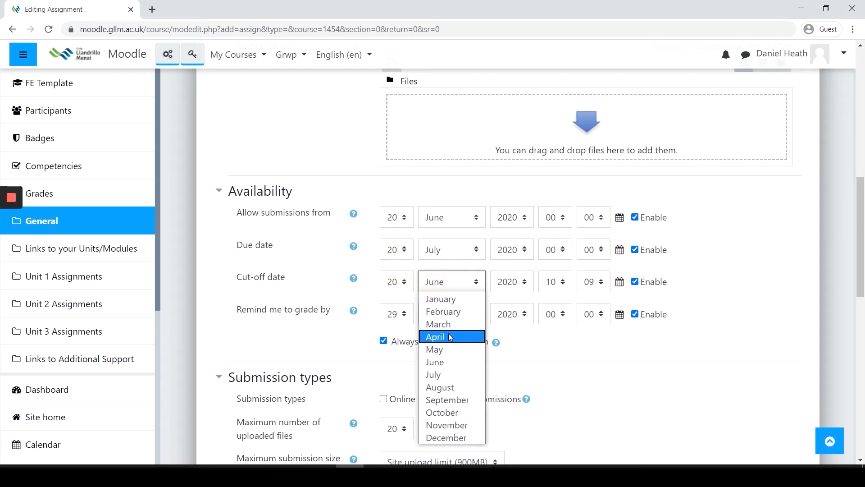
pyautogui.click(452, 387)
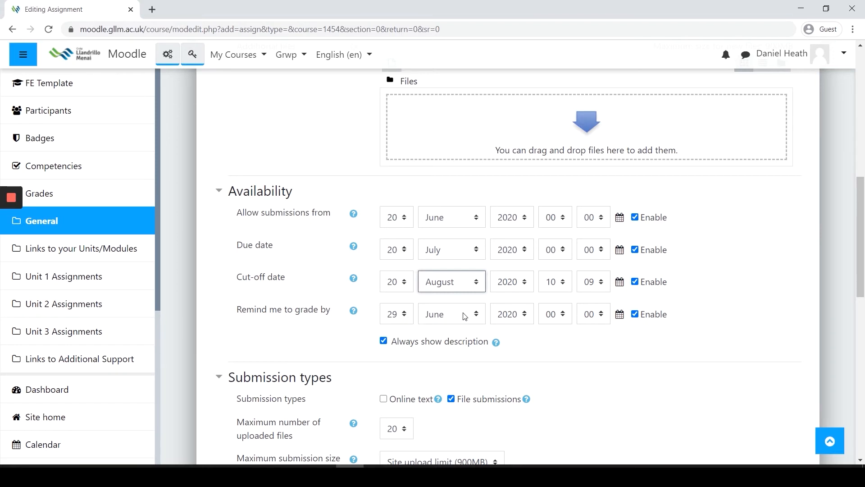
# Step: Set the remind me to grade by date to 15 September 2020
pyautogui.click(411, 317)
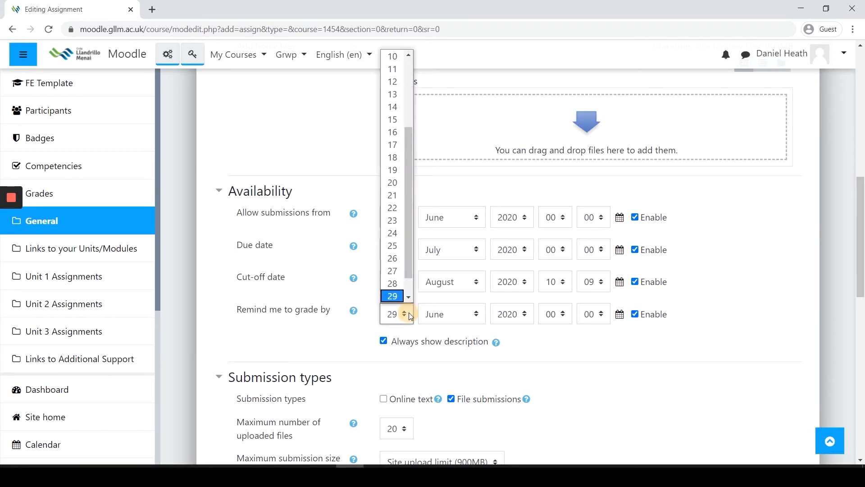
pyautogui.click(392, 125)
pyautogui.click(476, 321)
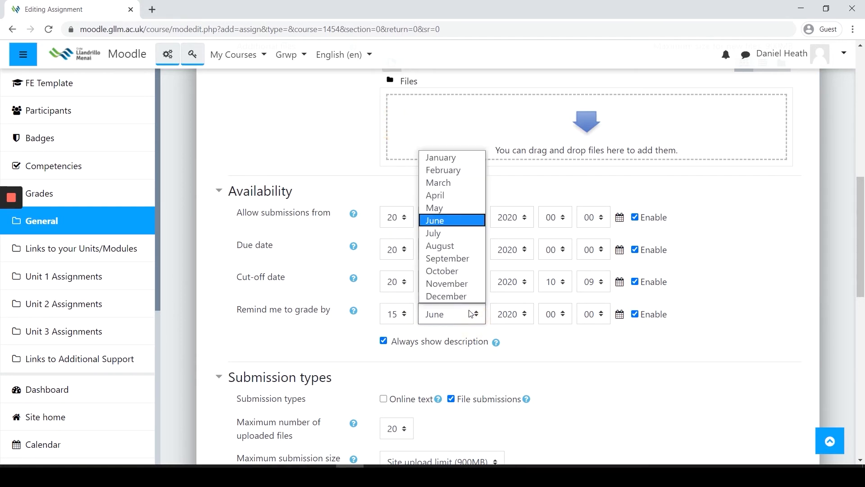
pyautogui.click(457, 261)
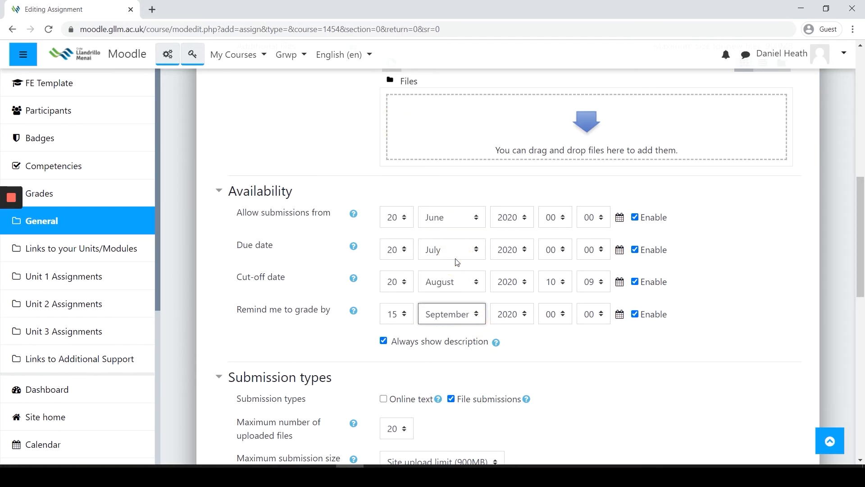
# Step: Expand the Feedback types and Submission settings sections and read the help for feedback comments
pyautogui.scroll(-3, 457, 262)
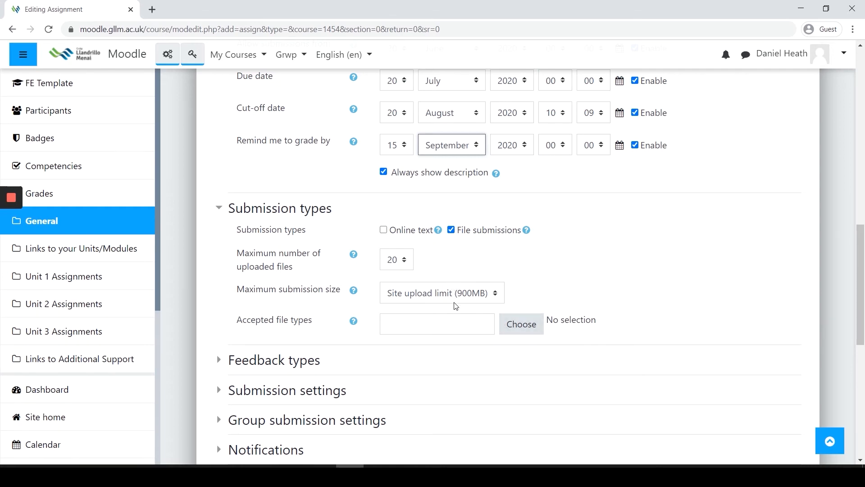
pyautogui.click(217, 359)
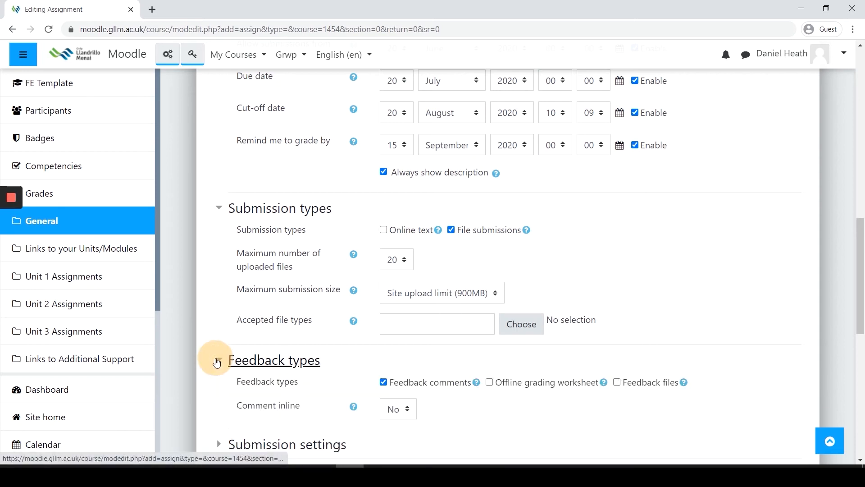
pyautogui.scroll(-2, 270, 318)
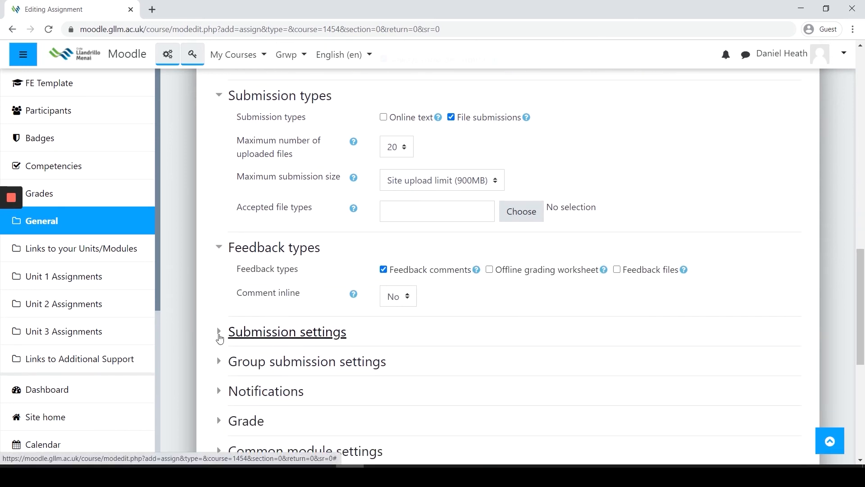
pyautogui.click(219, 338)
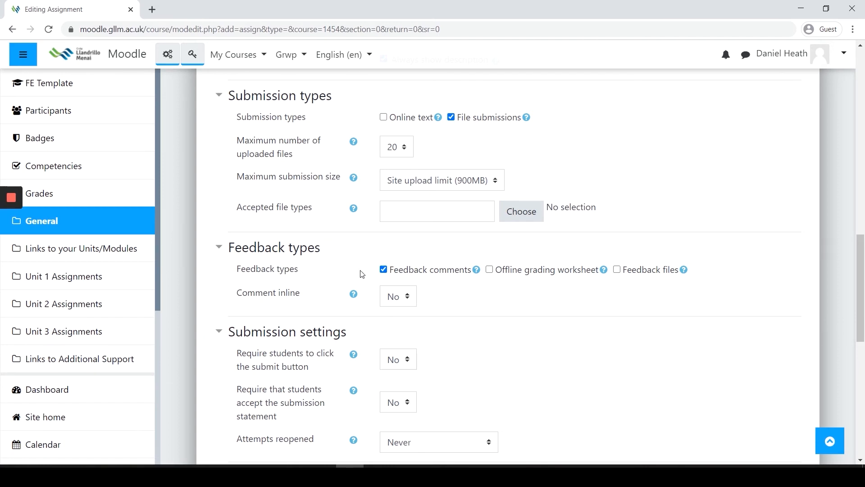
pyautogui.click(476, 271)
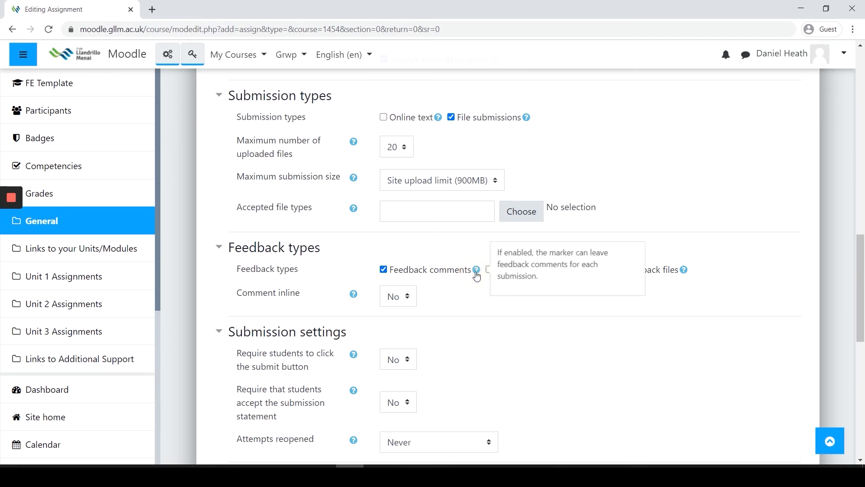
# Step: Expand the Grade section, set the grade type to Scale and choose the BTEC scale
pyautogui.scroll(-7, 328, 205)
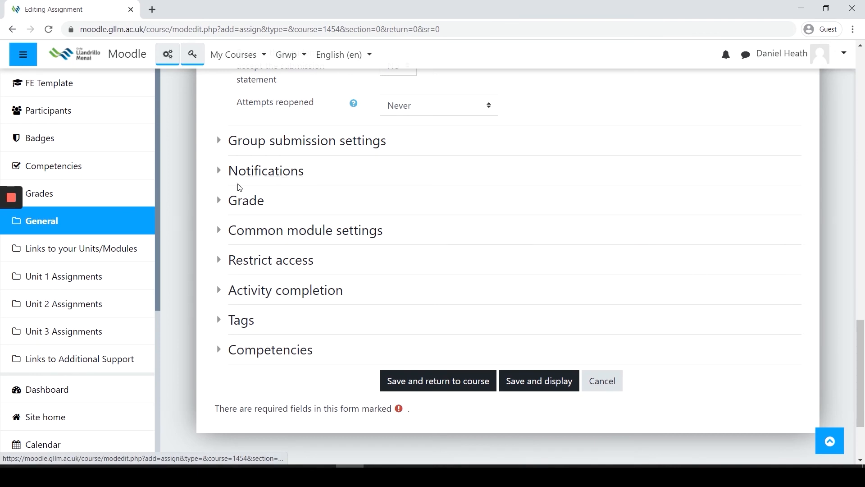
pyautogui.click(222, 204)
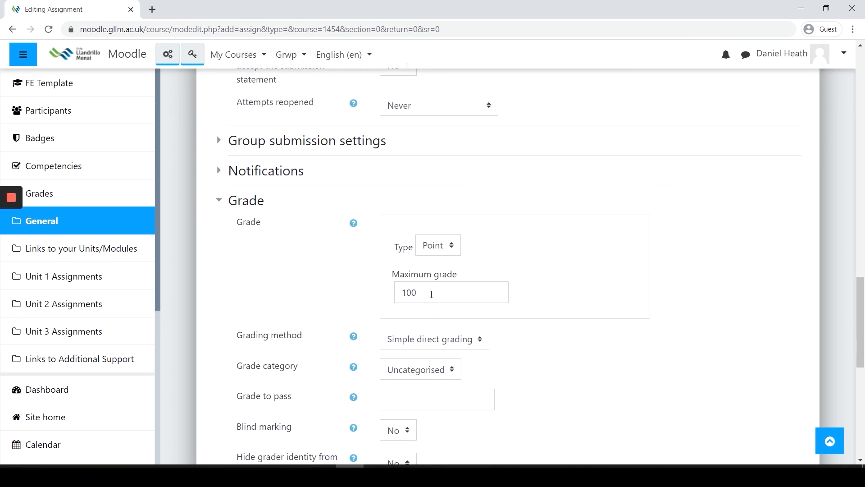
pyautogui.click(452, 246)
pyautogui.click(473, 250)
pyautogui.click(451, 246)
pyautogui.click(446, 273)
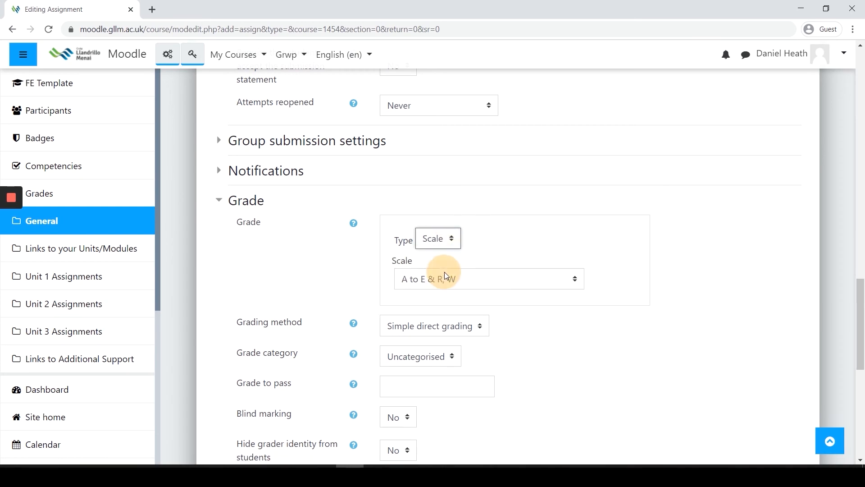
pyautogui.click(450, 281)
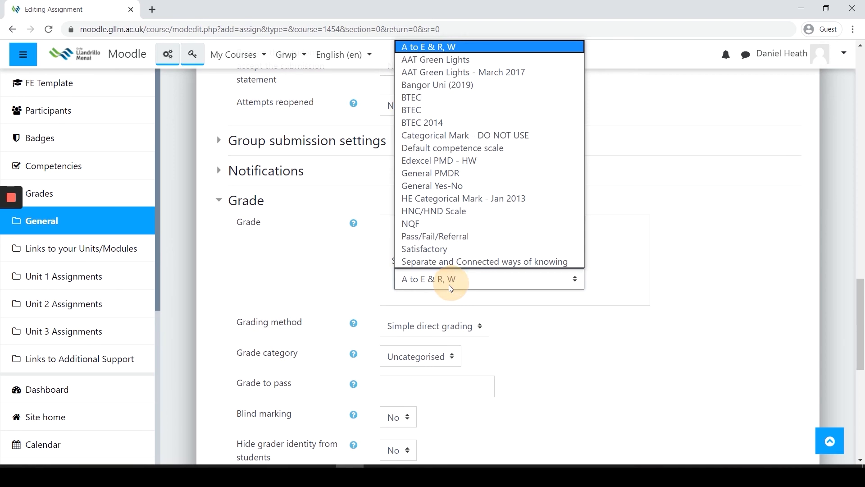
pyautogui.click(445, 105)
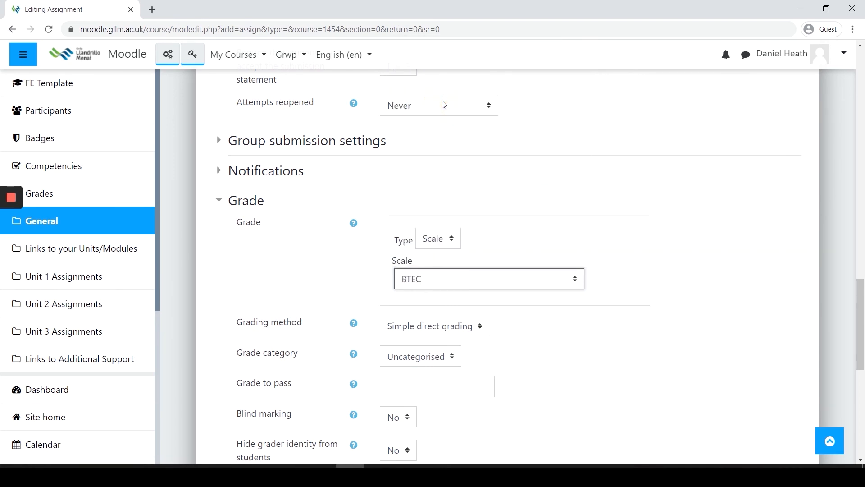
# Step: Save the new assignment with the remaining settings left as they are and return to the course
pyautogui.scroll(-4, 441, 148)
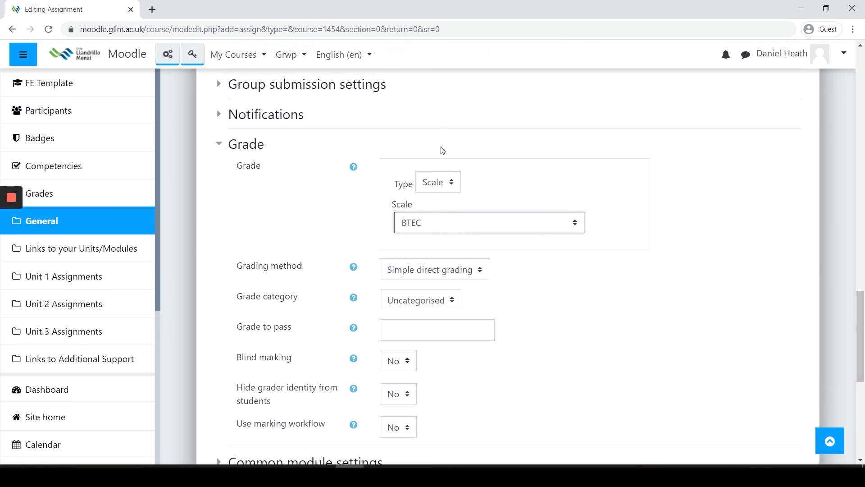
pyautogui.scroll(-2, 443, 149)
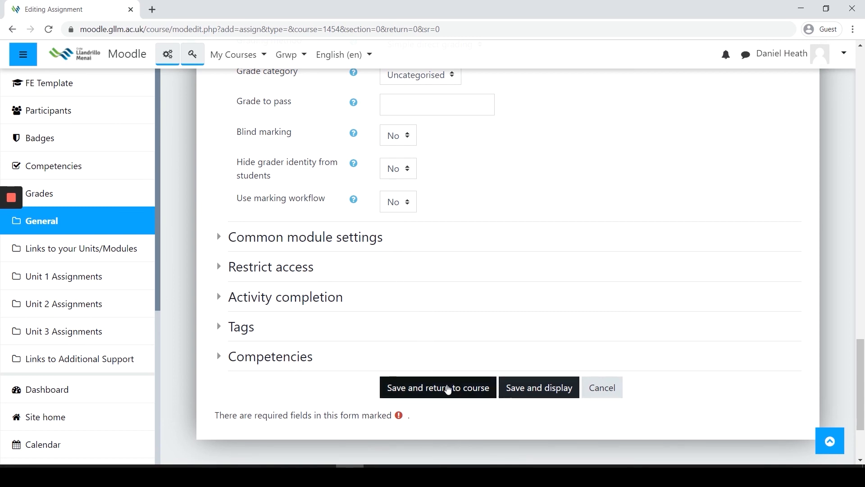
pyautogui.click(448, 390)
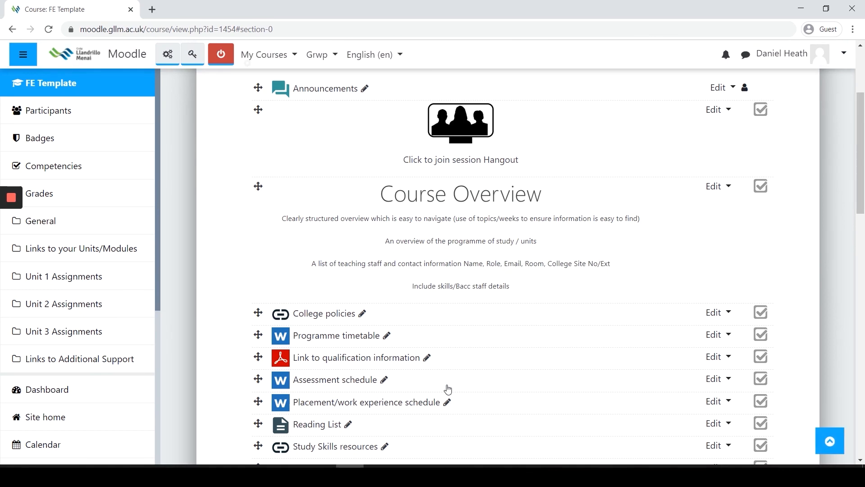
# Step: Open Example Assignment from the course page and view its grading summary
pyautogui.scroll(-5, 448, 389)
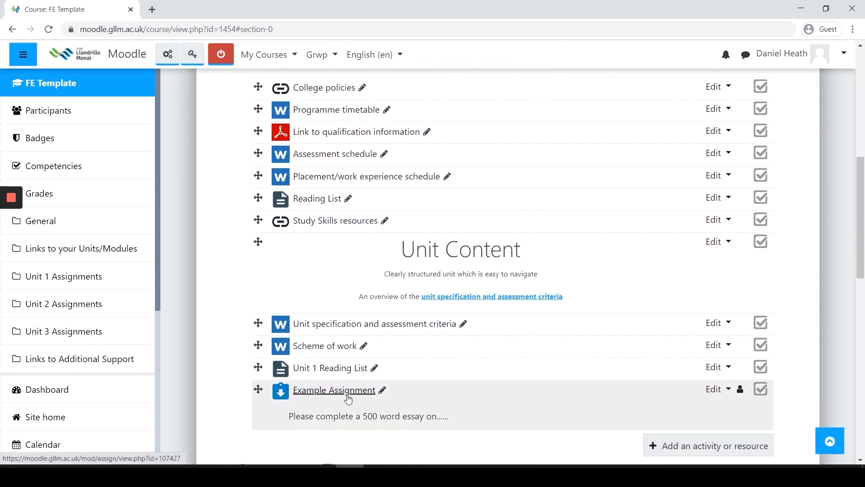
pyautogui.scroll(-1, 348, 399)
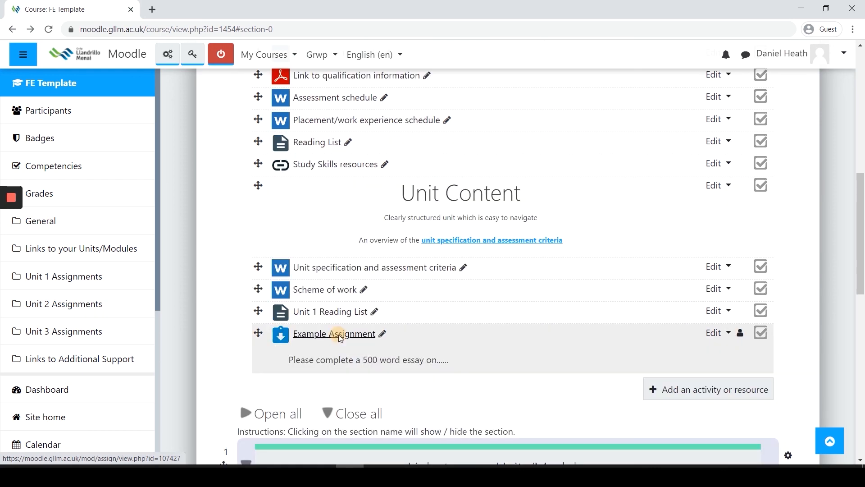
pyautogui.click(341, 341)
pyautogui.scroll(-2, 340, 339)
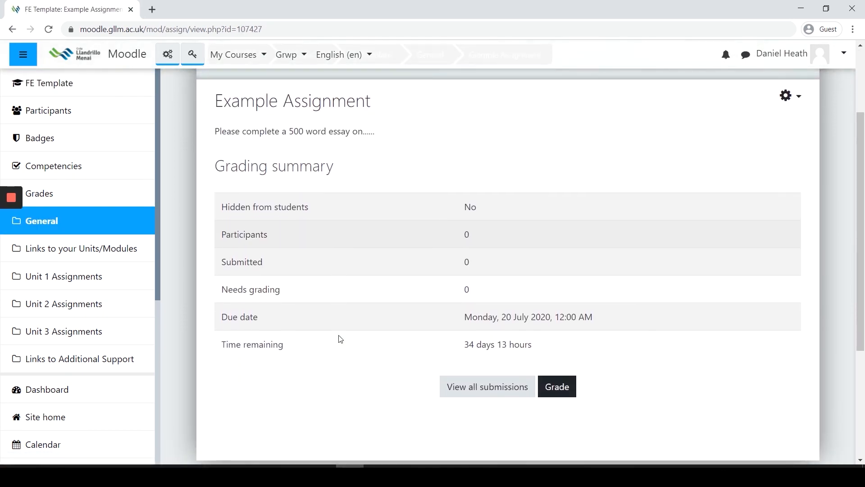